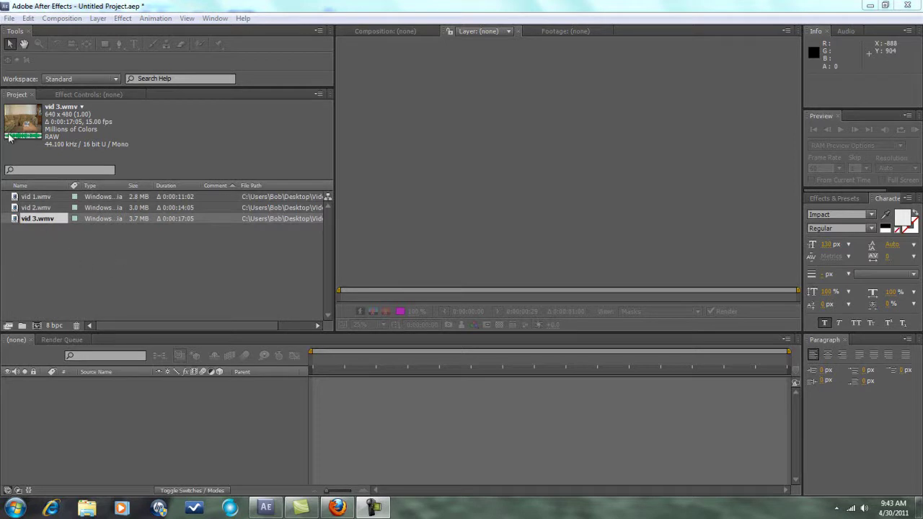
Step: Preview vid 1.wmv, vid 2.wmv and vid 3.wmv in the Footage viewer, finishing on vid 1.wmv
{"action": "double_click", "coordinate": [36, 196]}
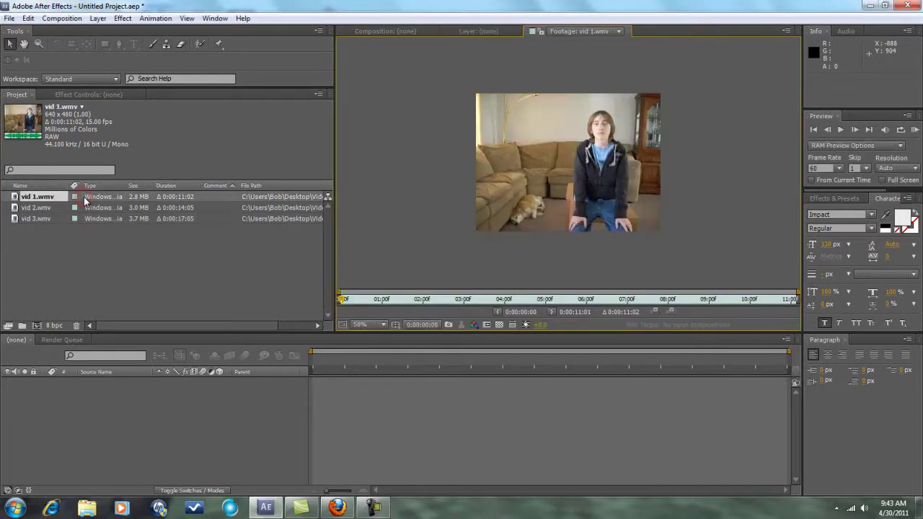
{"action": "scroll", "coordinate": [668, 225], "scroll_direction": "up", "scroll_amount": 2}
{"action": "scroll", "coordinate": [668, 225], "scroll_direction": "down", "scroll_amount": 2}
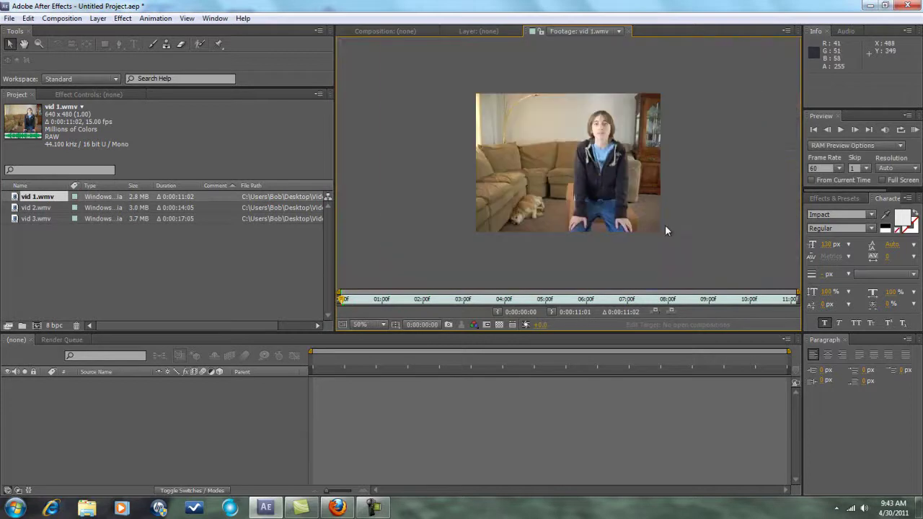
{"action": "double_click", "coordinate": [36, 209]}
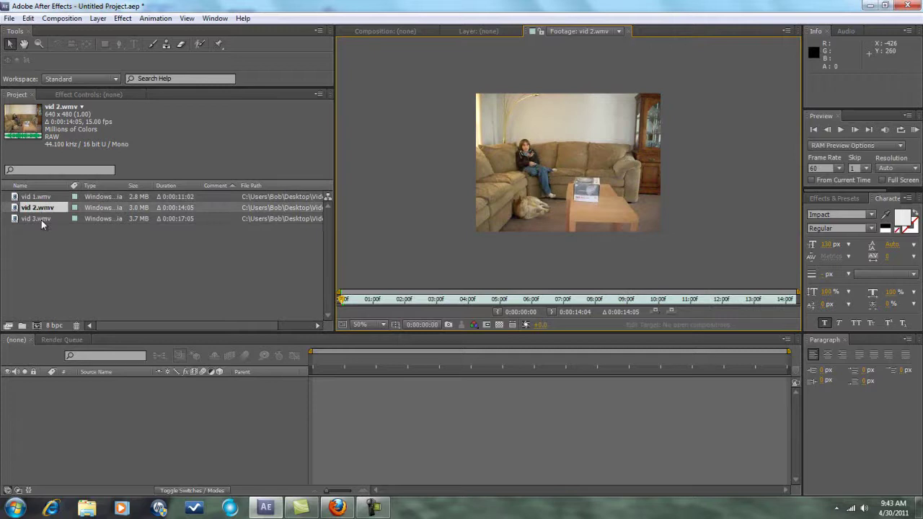
{"action": "double_click", "coordinate": [41, 220]}
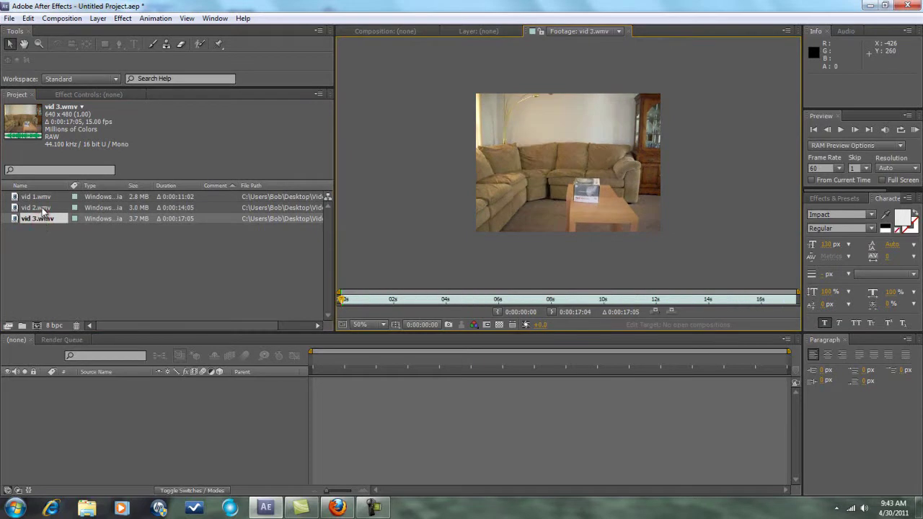
{"action": "double_click", "coordinate": [36, 208]}
{"action": "double_click", "coordinate": [37, 197]}
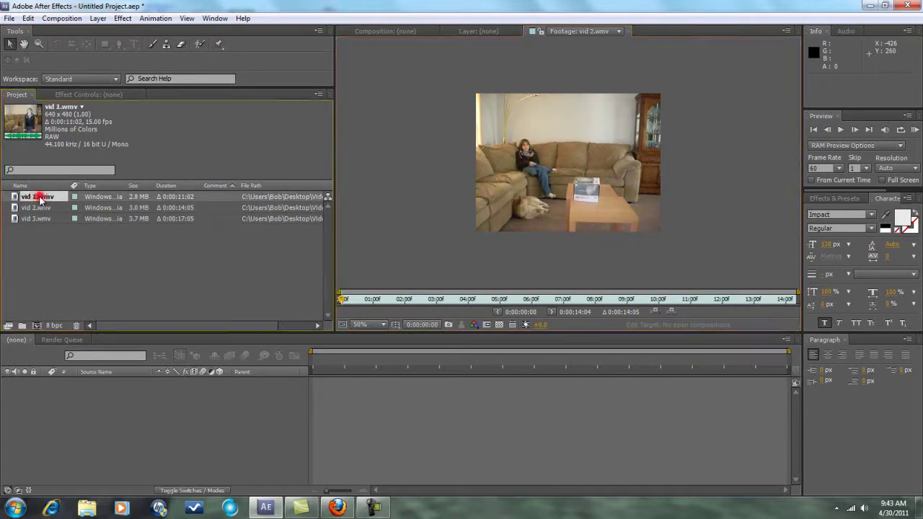
{"action": "double_click", "coordinate": [39, 220]}
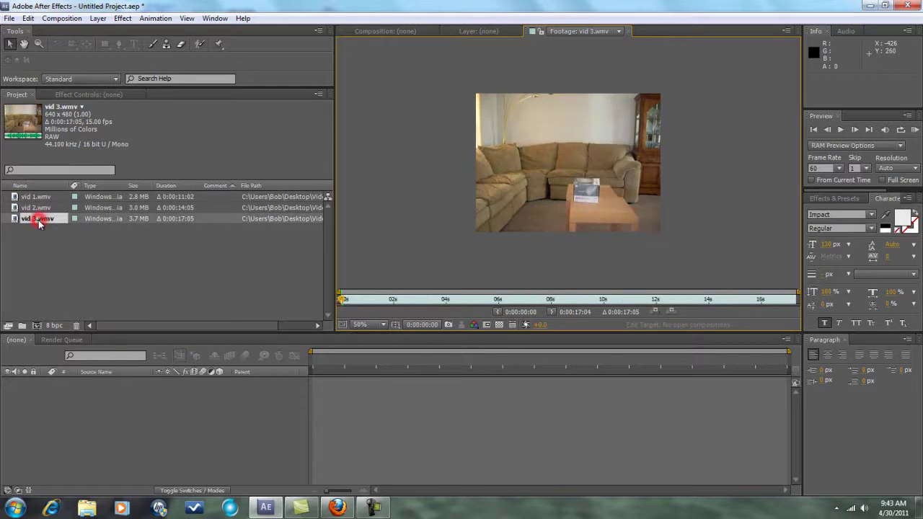
{"action": "double_click", "coordinate": [38, 197]}
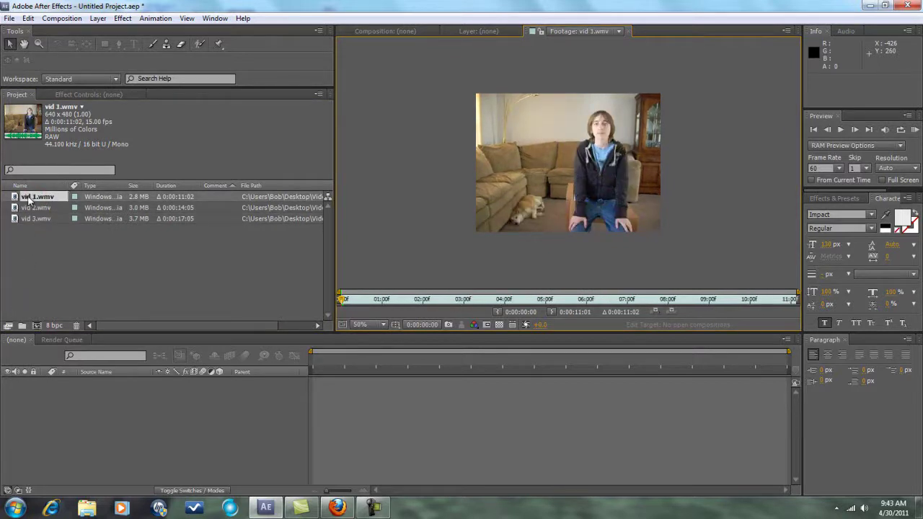
Step: Make the vid 1 comp from vid 1.wmv at 100%, with vid 2.wmv stacked above and selected
{"action": "left_click_drag", "start_coordinate": [29, 201], "coordinate": [21, 425]}
{"action": "key", "text": "period"}
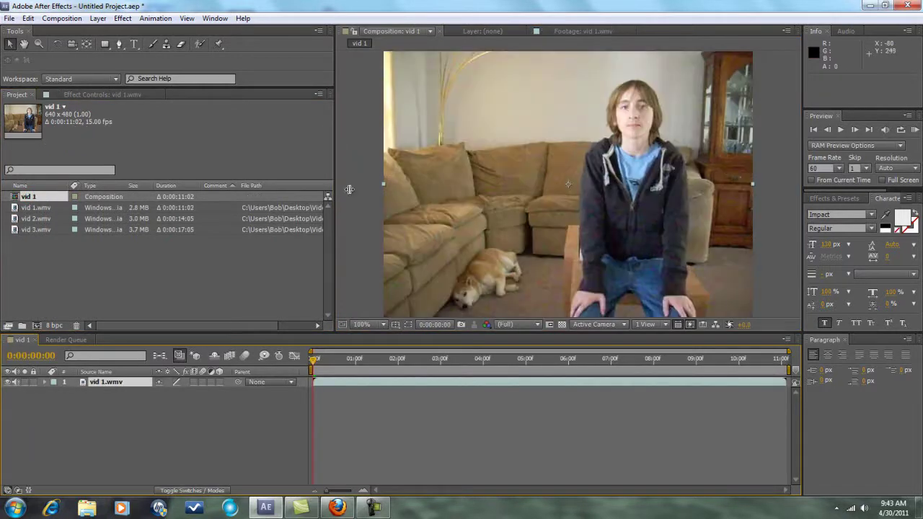
{"action": "left_click_drag", "start_coordinate": [36, 220], "coordinate": [52, 386]}
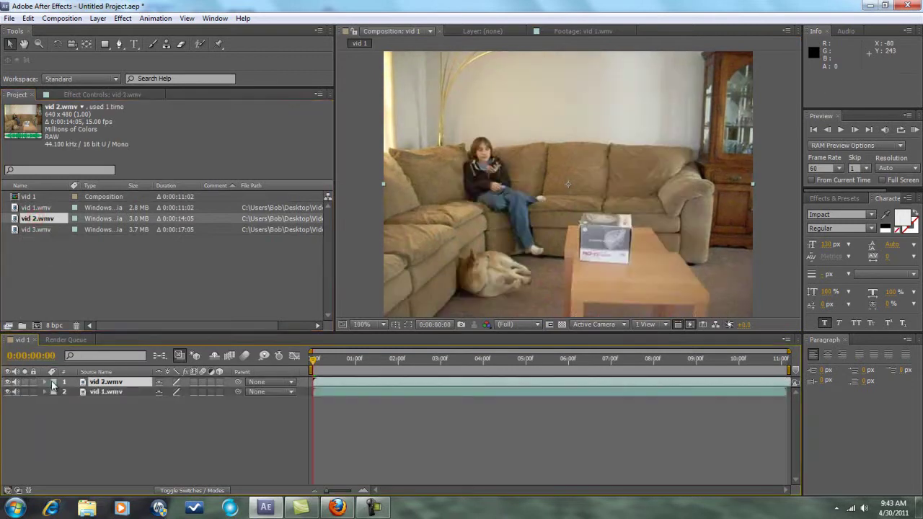
{"action": "left_click", "coordinate": [100, 383]}
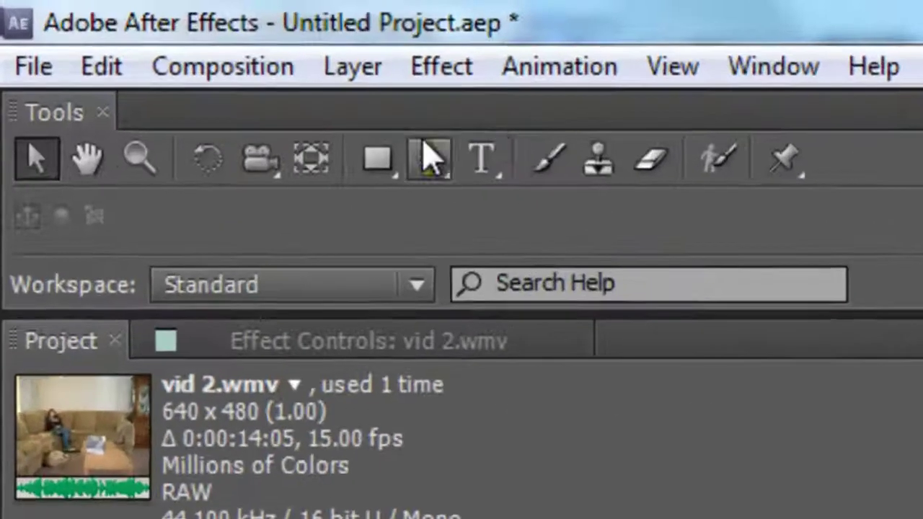
Step: With RotoBezier on, trace a mask from left of the girl up the lamp pole and over its top
{"action": "left_click", "coordinate": [119, 44]}
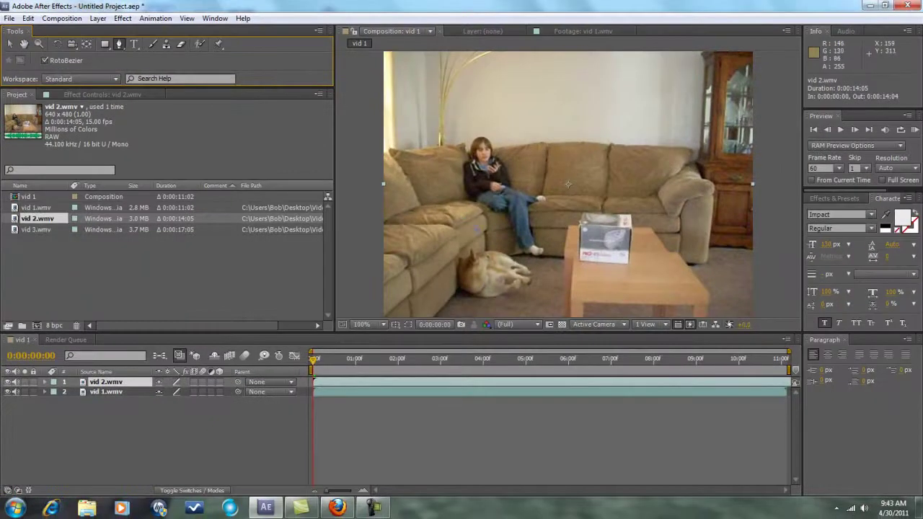
{"action": "left_click", "coordinate": [477, 227]}
{"action": "left_click", "coordinate": [468, 213]}
{"action": "left_click", "coordinate": [454, 196]}
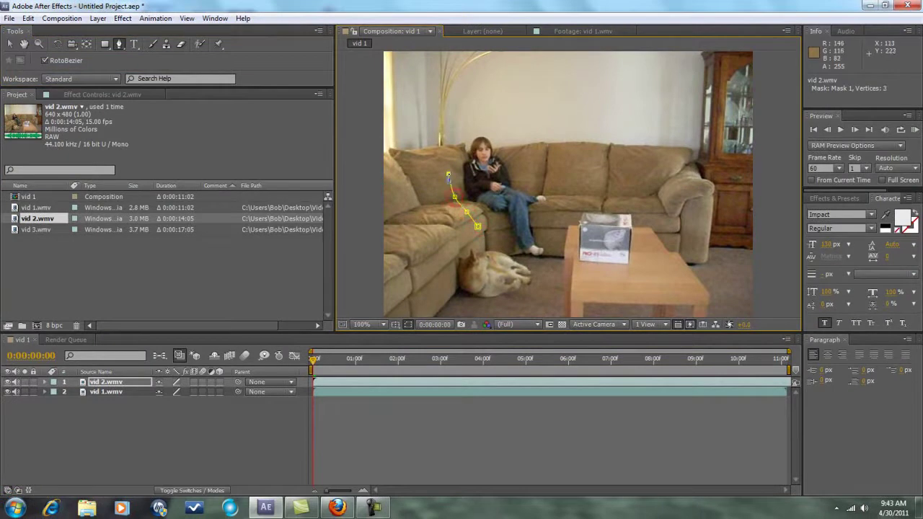
{"action": "left_click", "coordinate": [446, 153]}
{"action": "left_click", "coordinate": [446, 137]}
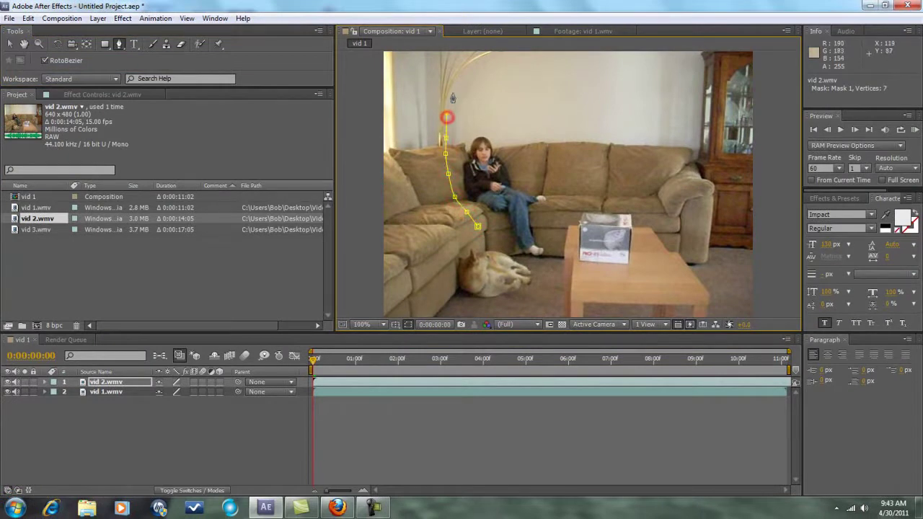
{"action": "left_click", "coordinate": [446, 111]}
{"action": "left_click", "coordinate": [453, 92]}
{"action": "left_click", "coordinate": [462, 58]}
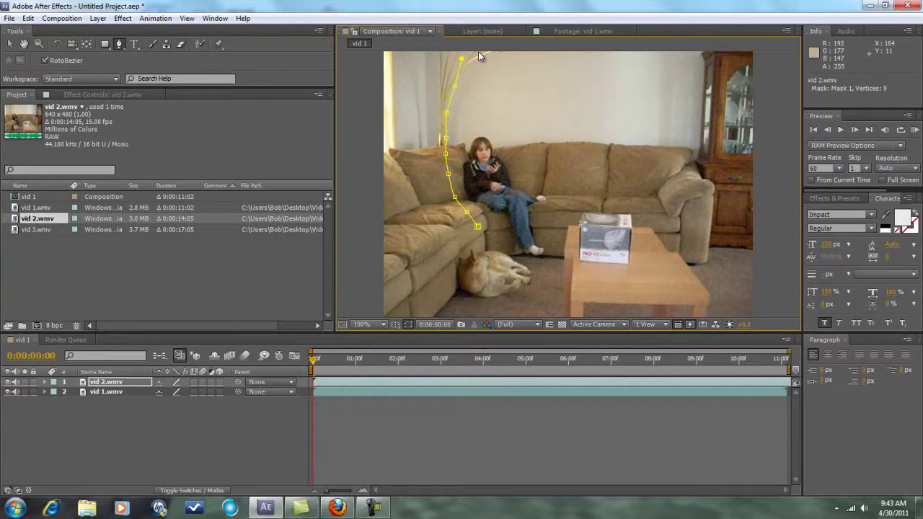
{"action": "left_click", "coordinate": [480, 52]}
Step: Continue the mask down the right side, past her feet, along the floor, and close it
{"action": "left_click", "coordinate": [483, 54]}
{"action": "left_click", "coordinate": [496, 77]}
{"action": "left_click", "coordinate": [510, 106]}
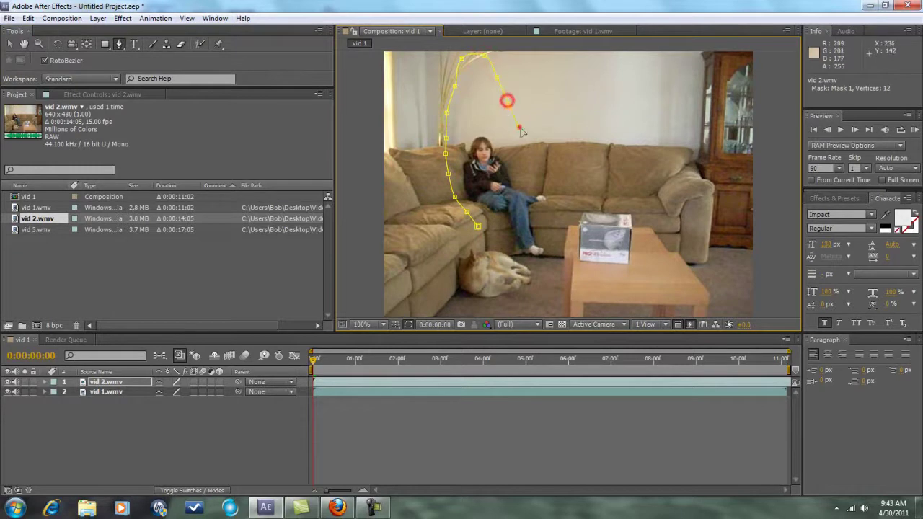
{"action": "left_click", "coordinate": [529, 148]}
{"action": "left_click", "coordinate": [531, 152]}
{"action": "left_click", "coordinate": [538, 167]}
{"action": "left_click", "coordinate": [544, 179]}
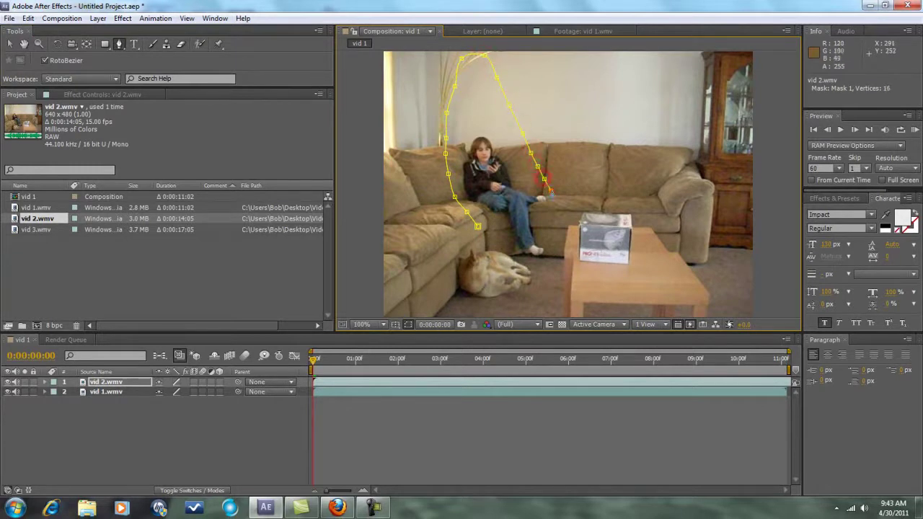
{"action": "left_click", "coordinate": [551, 190]}
{"action": "left_click", "coordinate": [557, 210]}
{"action": "left_click", "coordinate": [559, 229]}
{"action": "left_click", "coordinate": [558, 252]}
{"action": "left_click", "coordinate": [553, 265]}
{"action": "left_click", "coordinate": [539, 267]}
{"action": "left_click", "coordinate": [525, 259]}
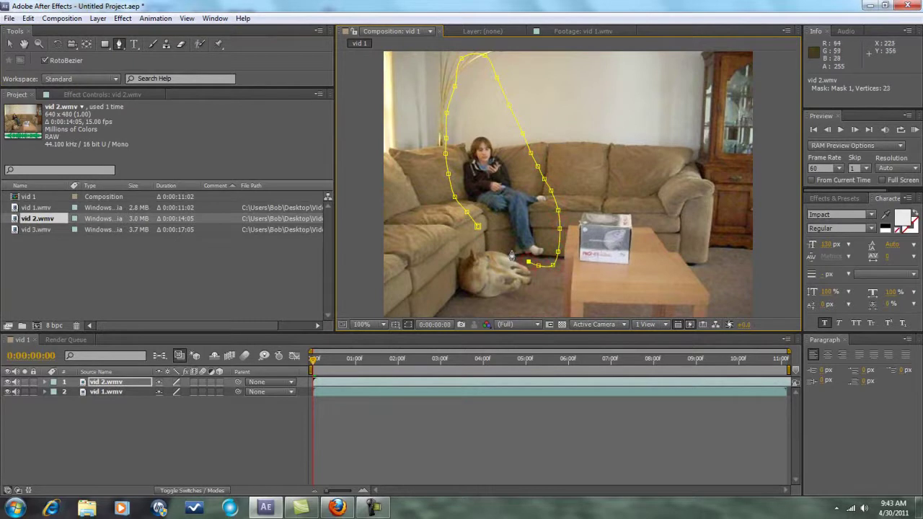
{"action": "left_click", "coordinate": [510, 251]}
{"action": "left_click", "coordinate": [478, 227]}
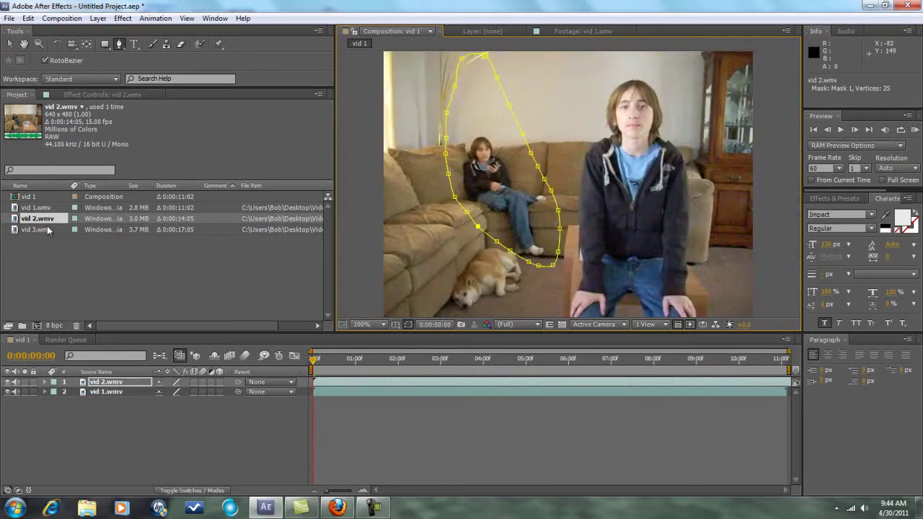
Step: Add vid 3.wmv as the top layer, preview from about five seconds, and zoom to 50%
{"action": "left_click_drag", "start_coordinate": [45, 231], "coordinate": [104, 386]}
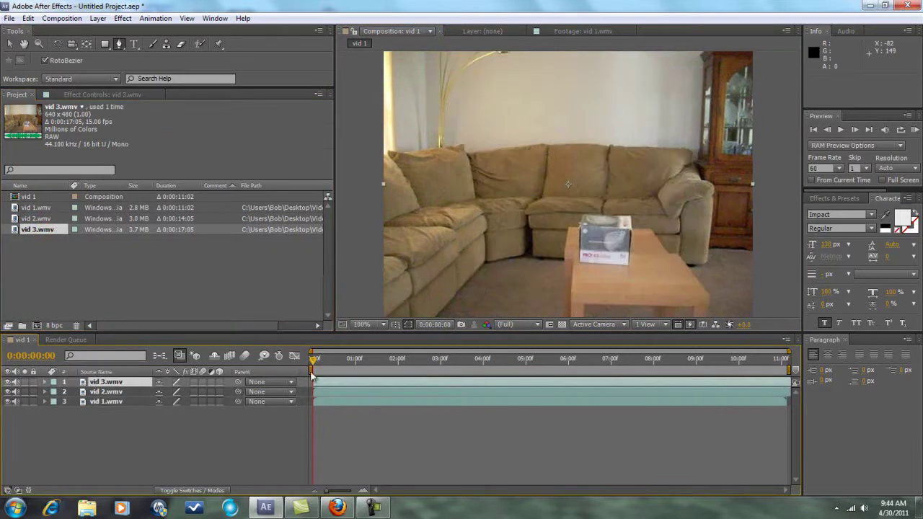
{"action": "left_click_drag", "start_coordinate": [315, 363], "coordinate": [483, 363]}
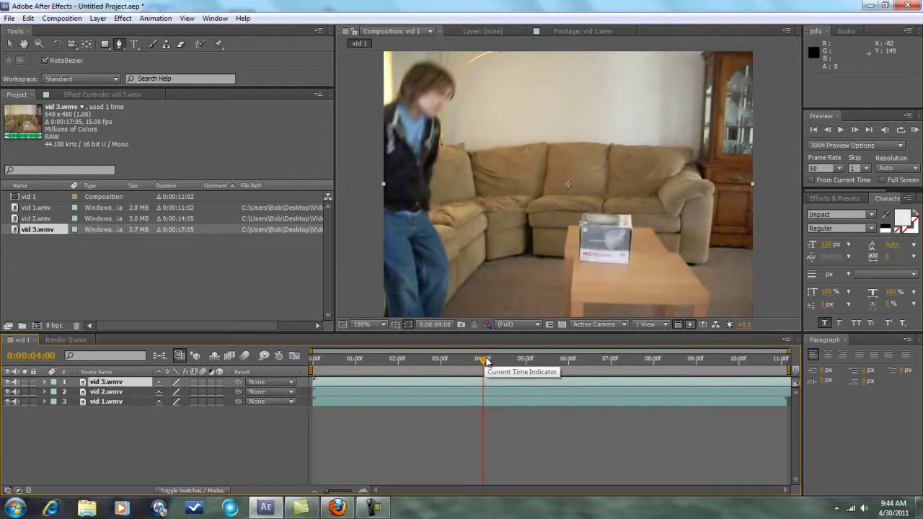
{"action": "left_click_drag", "start_coordinate": [487, 360], "coordinate": [543, 364]}
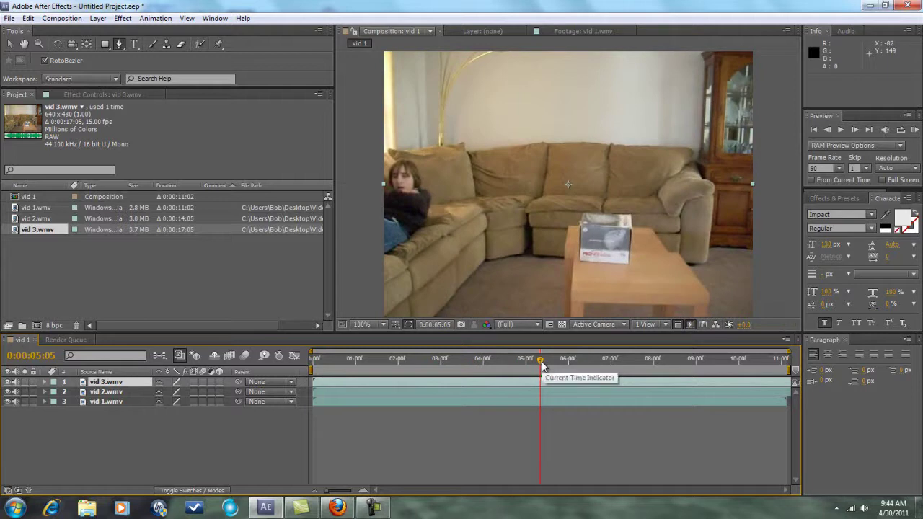
{"action": "left_click", "coordinate": [841, 130]}
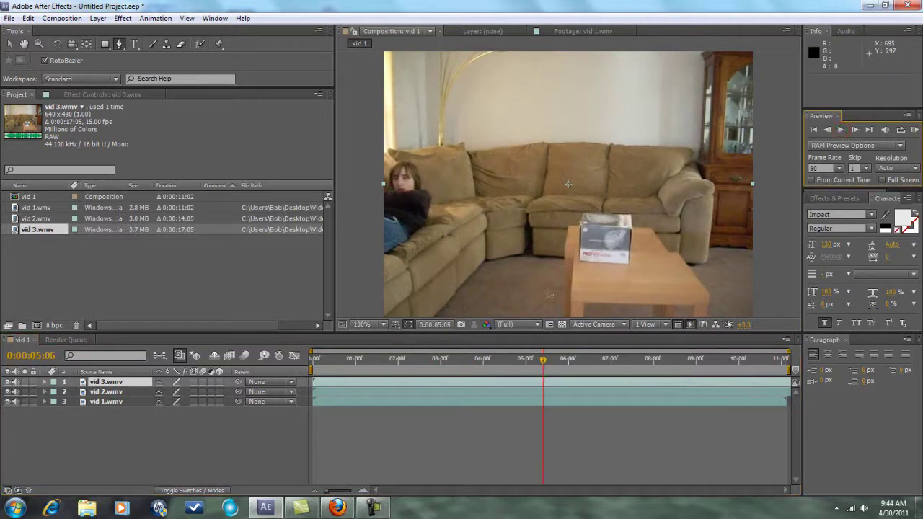
{"action": "key", "text": "comma"}
{"action": "key", "text": "comma"}
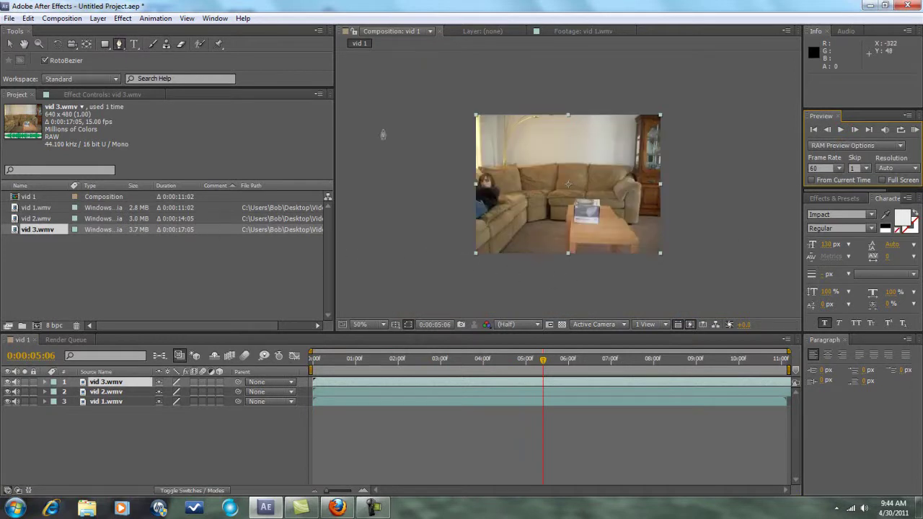
Step: Draw a closed 13-point mask around the reclining person on vid 3.wmv
{"action": "left_click", "coordinate": [453, 199]}
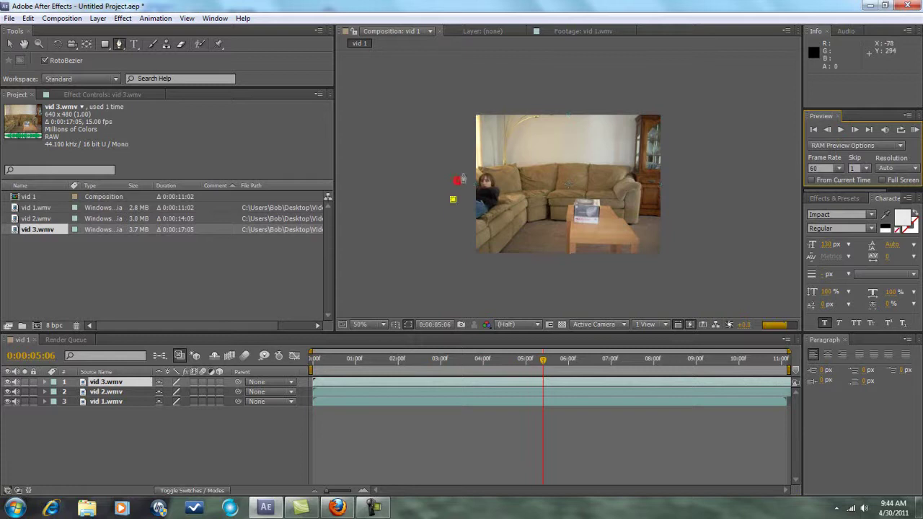
{"action": "left_click", "coordinate": [469, 165]}
{"action": "left_click", "coordinate": [488, 158]}
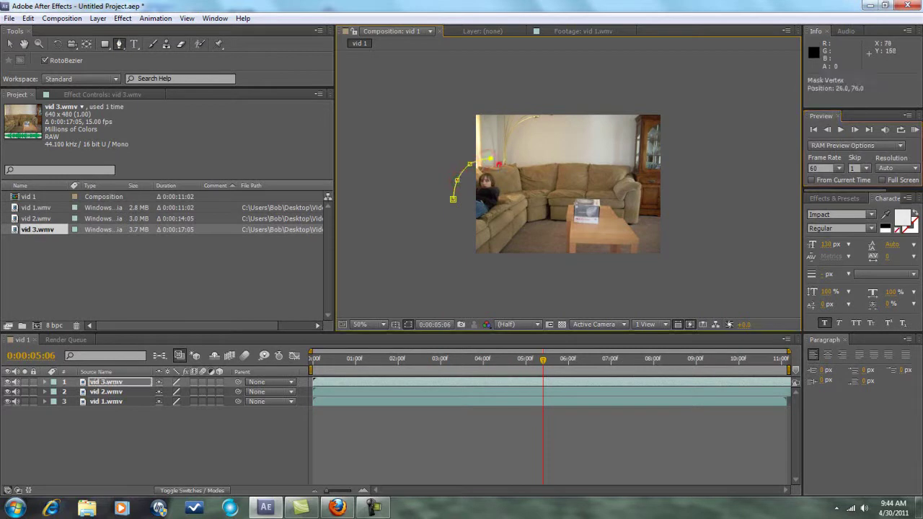
{"action": "left_click", "coordinate": [497, 167]}
{"action": "left_click", "coordinate": [503, 184]}
{"action": "left_click", "coordinate": [503, 197]}
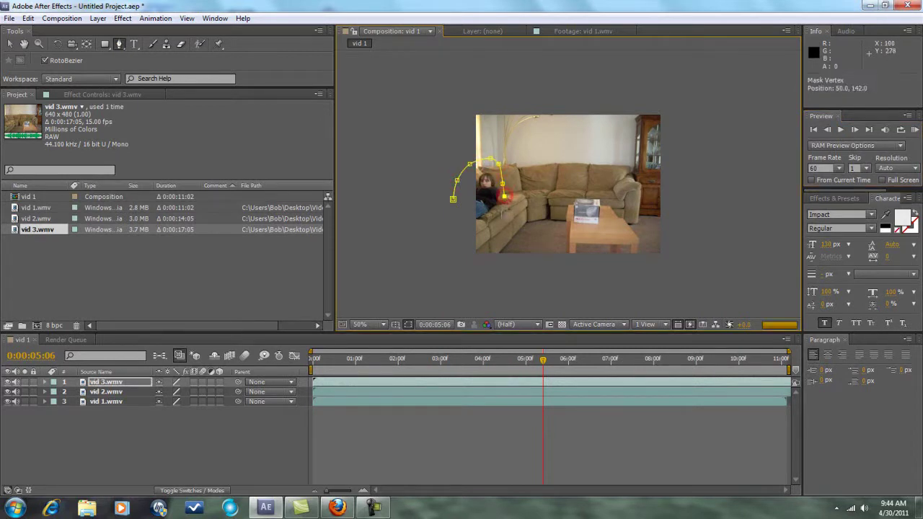
{"action": "left_click", "coordinate": [502, 209]}
{"action": "left_click", "coordinate": [492, 224]}
{"action": "left_click", "coordinate": [478, 234]}
{"action": "left_click", "coordinate": [463, 232]}
{"action": "left_click", "coordinate": [455, 220]}
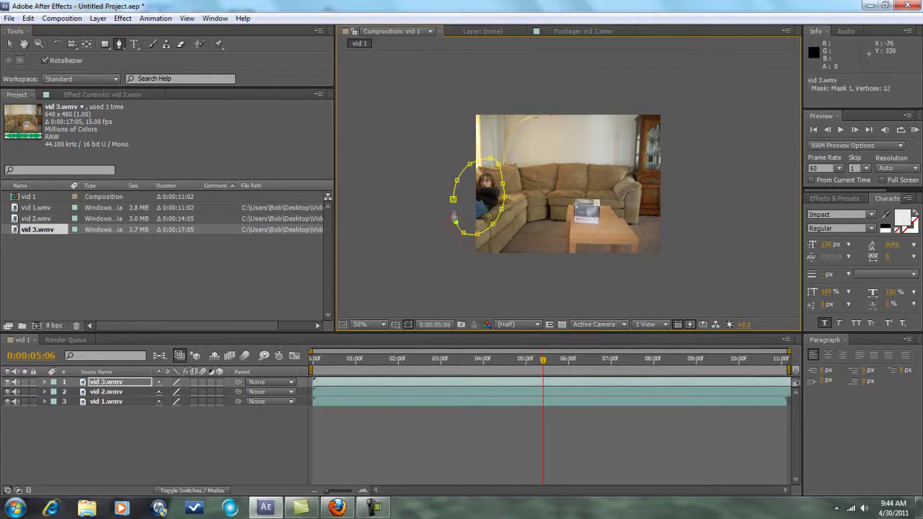
{"action": "left_click", "coordinate": [454, 204]}
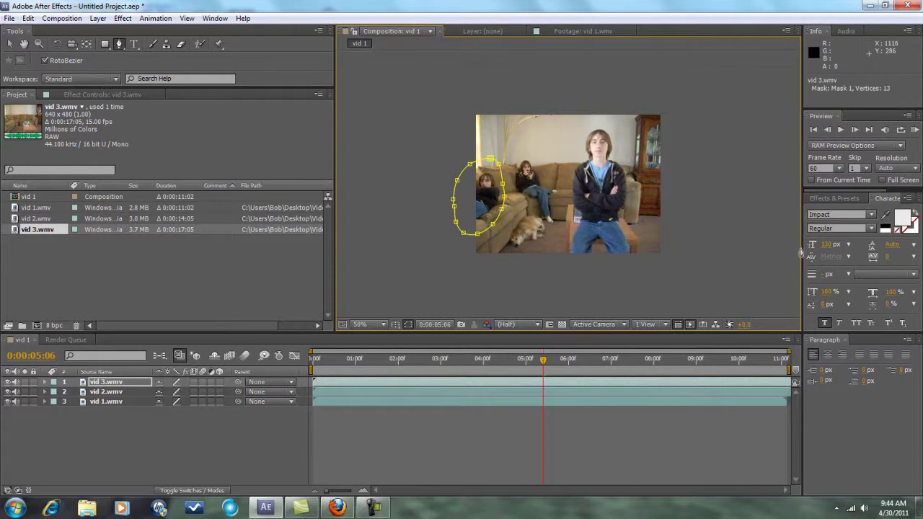
Step: Return the Composition viewer to 100% full size
{"action": "key", "text": "period"}
{"action": "key", "text": "comma"}
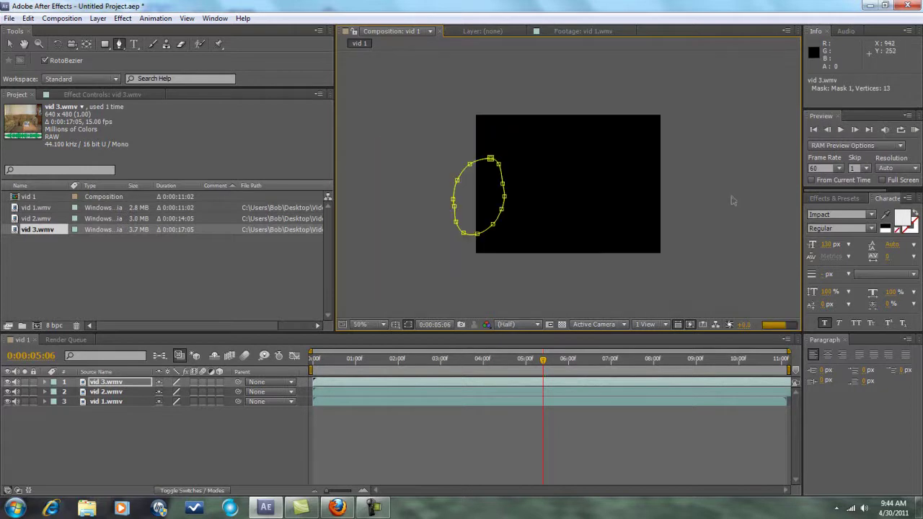
{"action": "key", "text": "period"}
{"action": "key", "text": "comma"}
{"action": "key", "text": "period"}
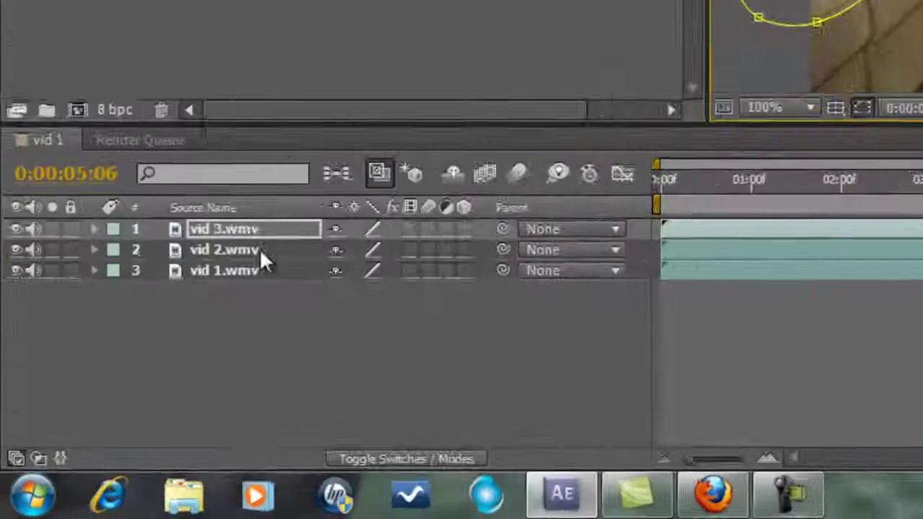
Step: Expand vid 2.wmv's Mask 1 and set its Mask Feather to 44 pixels
{"action": "left_click", "coordinate": [123, 392]}
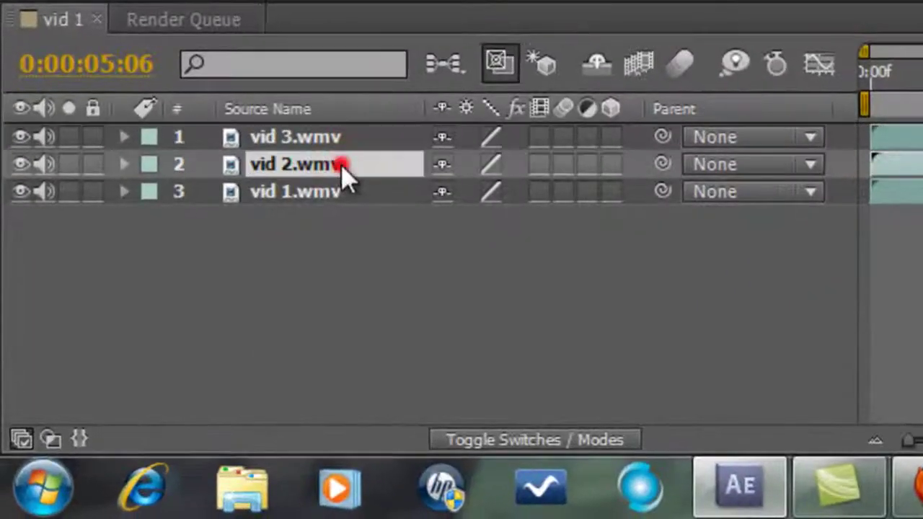
{"action": "left_click", "coordinate": [124, 164]}
{"action": "left_click", "coordinate": [152, 191]}
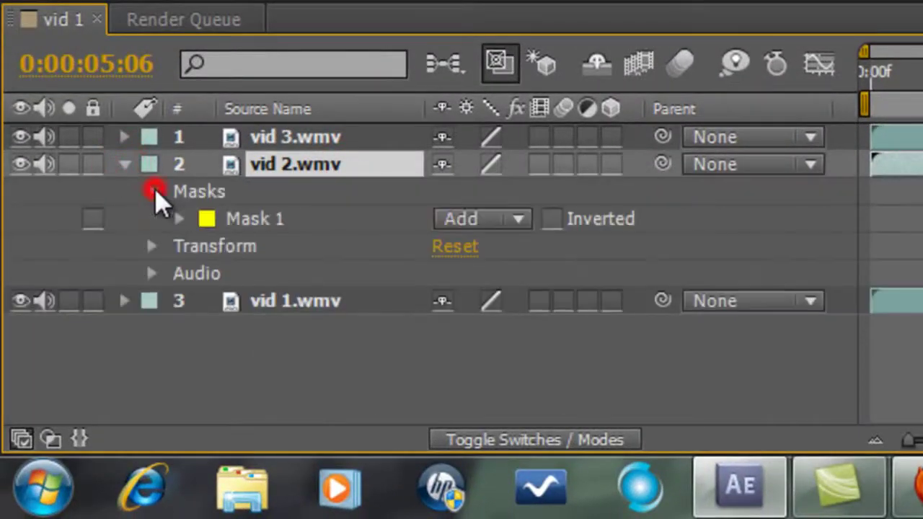
{"action": "left_click", "coordinate": [178, 219]}
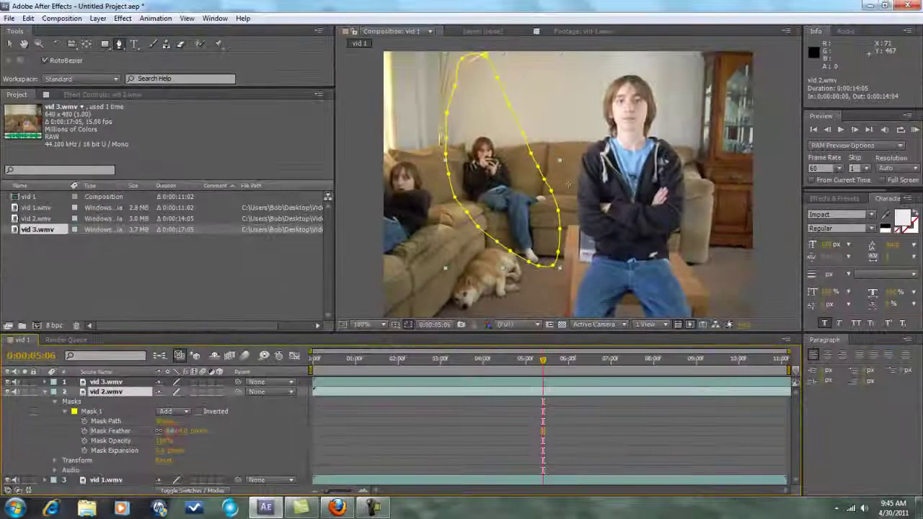
{"action": "left_click_drag", "start_coordinate": [423, 304], "coordinate": [440, 304]}
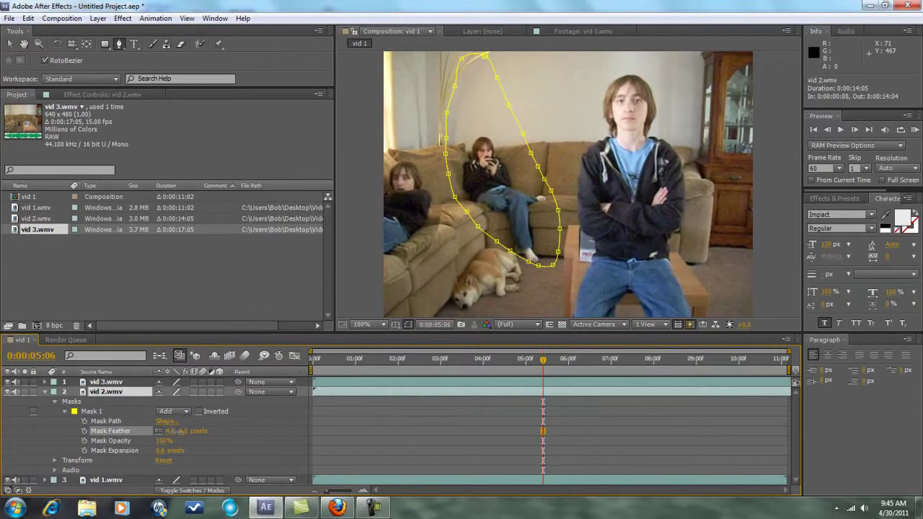
{"action": "left_click_drag", "start_coordinate": [190, 433], "coordinate": [202, 434]}
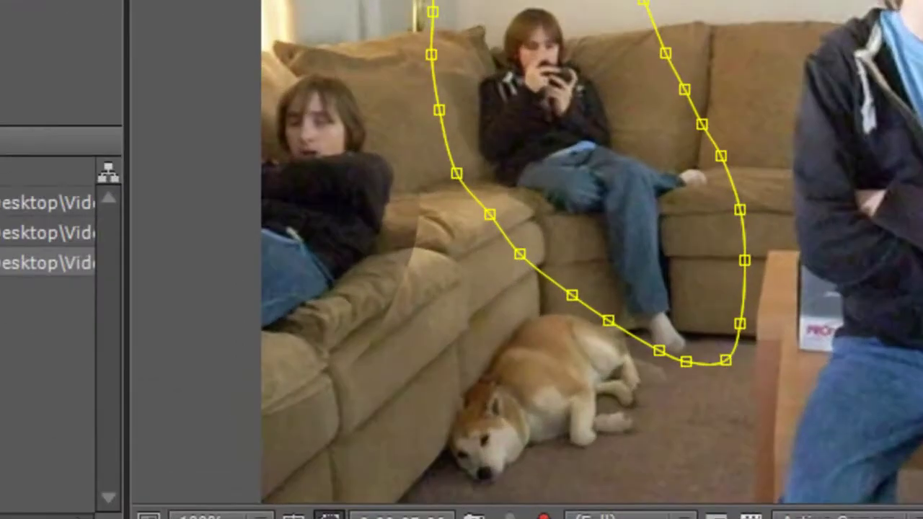
{"action": "left_click", "coordinate": [106, 383]}
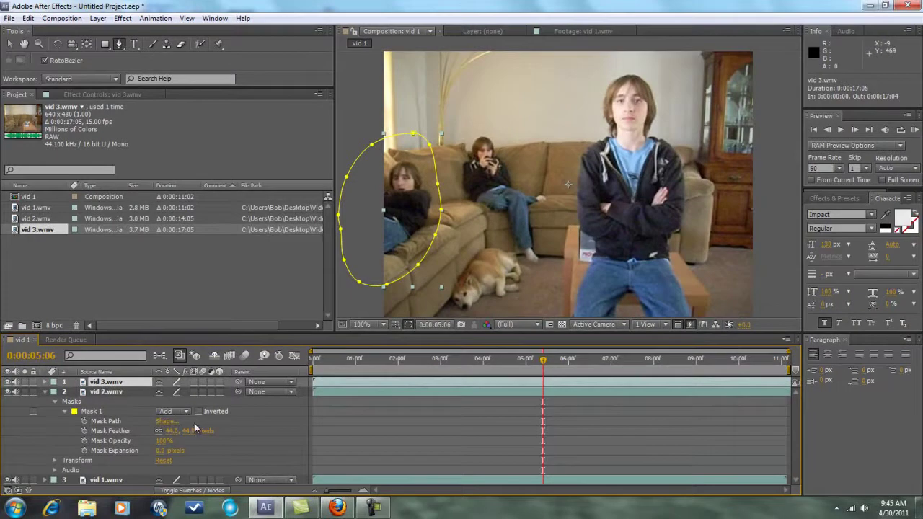
Step: Set vid 3.wmv's Mask 1 feather to 44, 44 pixels and collapse the layer
{"action": "left_click", "coordinate": [45, 383]}
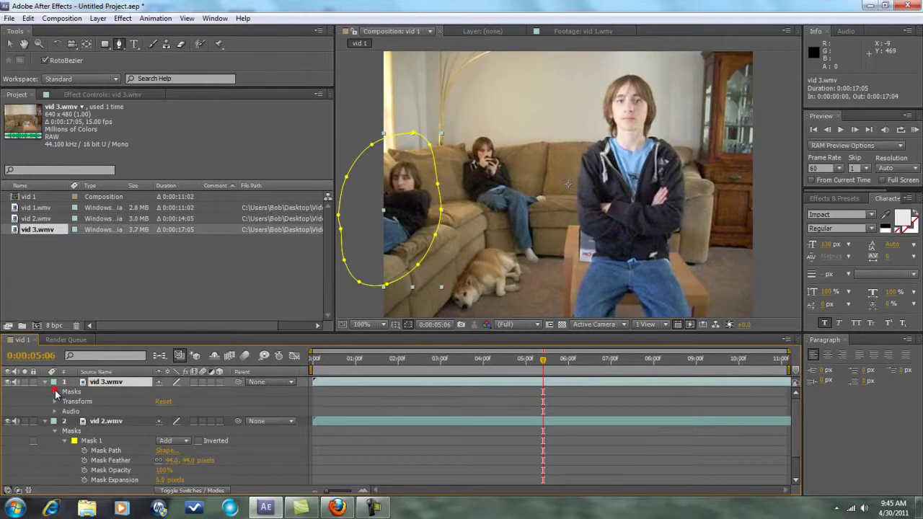
{"action": "left_click", "coordinate": [55, 392]}
{"action": "left_click", "coordinate": [65, 401]}
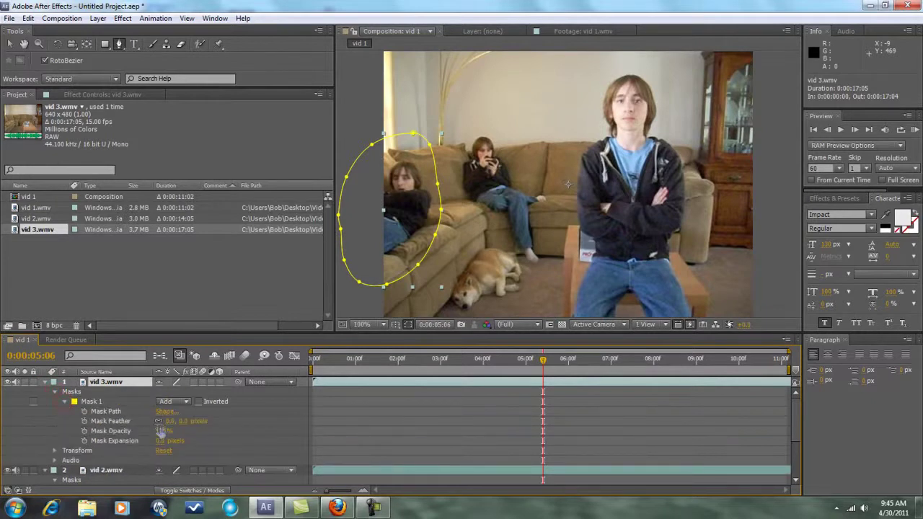
{"action": "left_click_drag", "start_coordinate": [170, 421], "coordinate": [197, 424]}
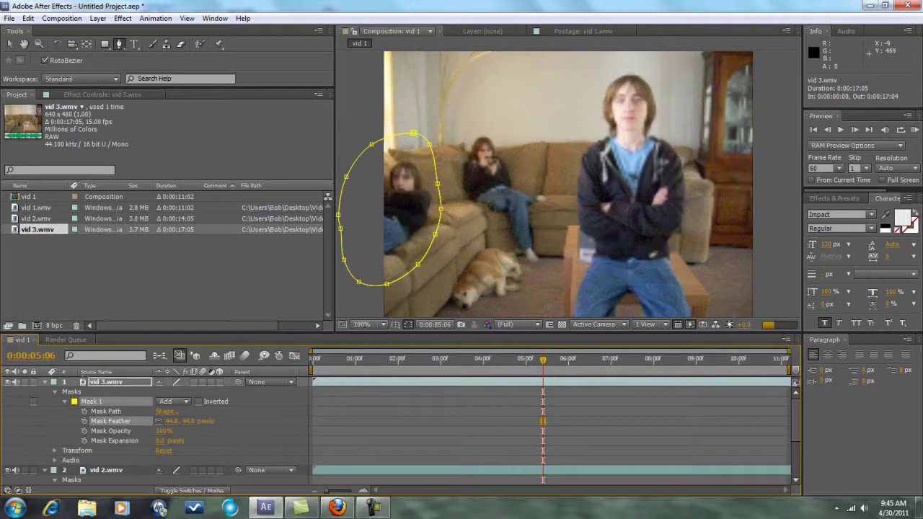
{"action": "left_click", "coordinate": [53, 392]}
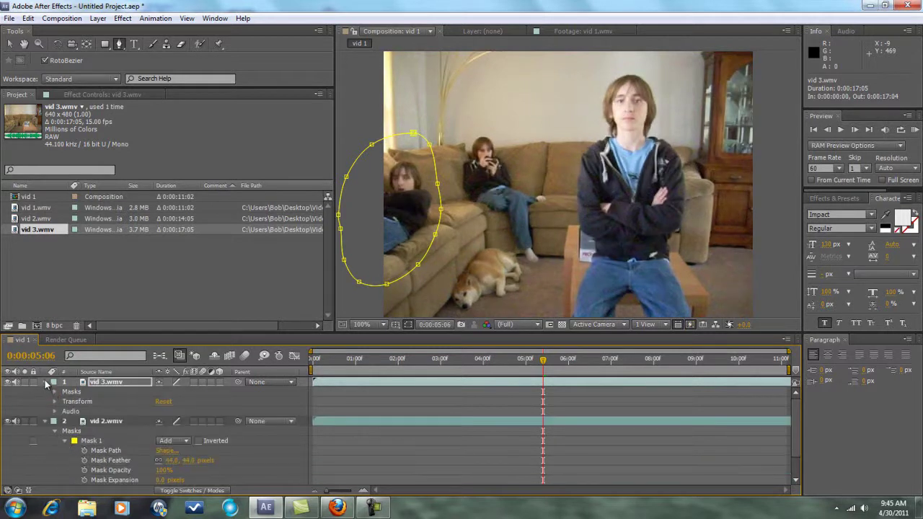
{"action": "left_click", "coordinate": [45, 383]}
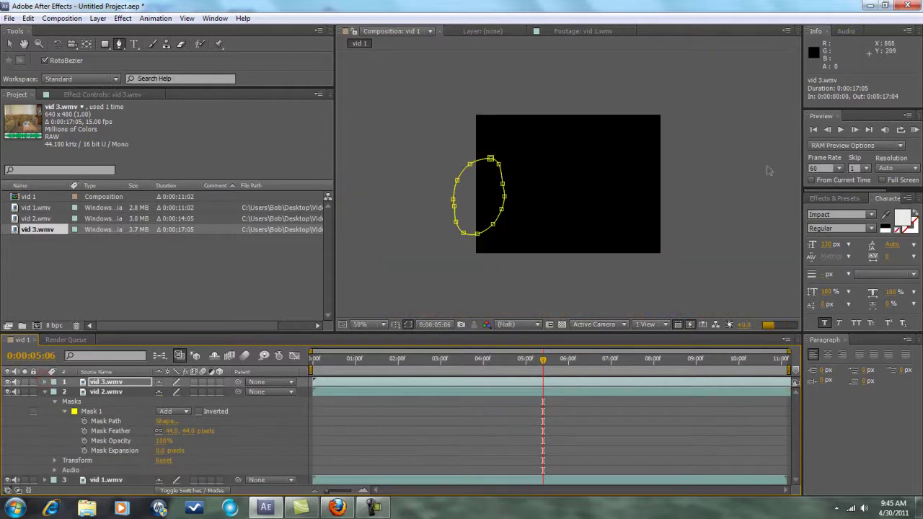